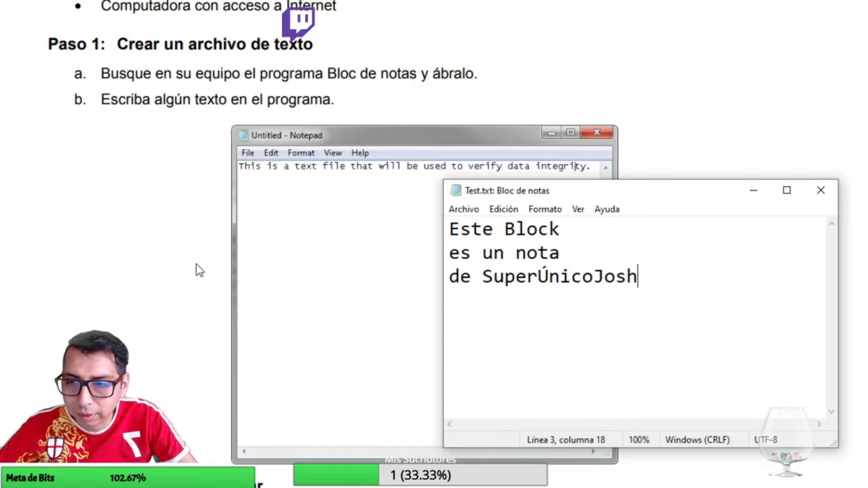
# Open the SlavaSoft downloads link from the lab guide's Paso 2 in a new window and view the HashCalc 2.02 product page
pyautogui.click(164, 292)
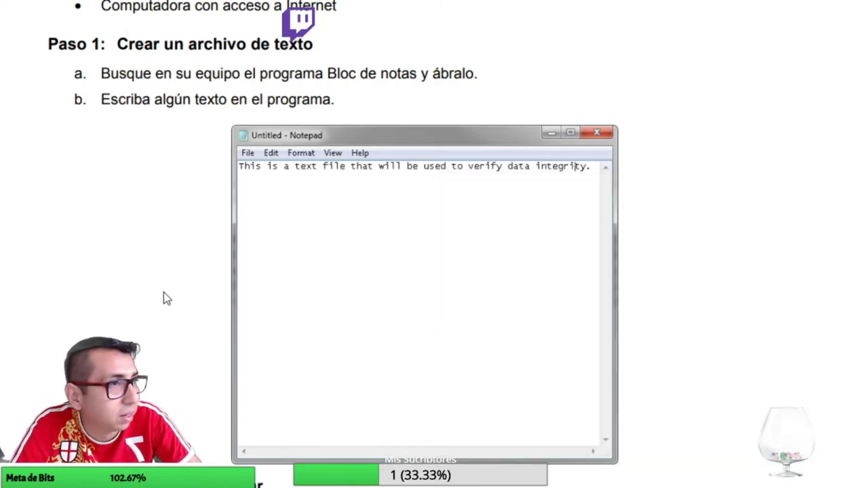
pyautogui.scroll(-5, 163, 293)
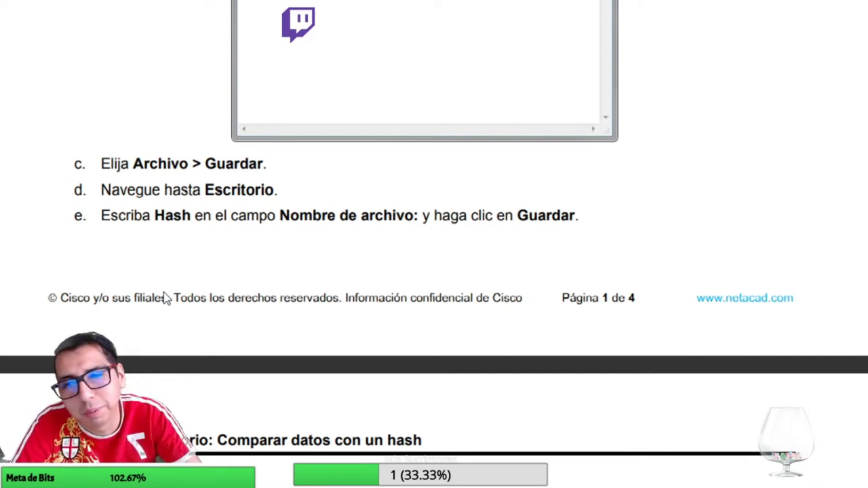
pyautogui.scroll(-8, 269, 329)
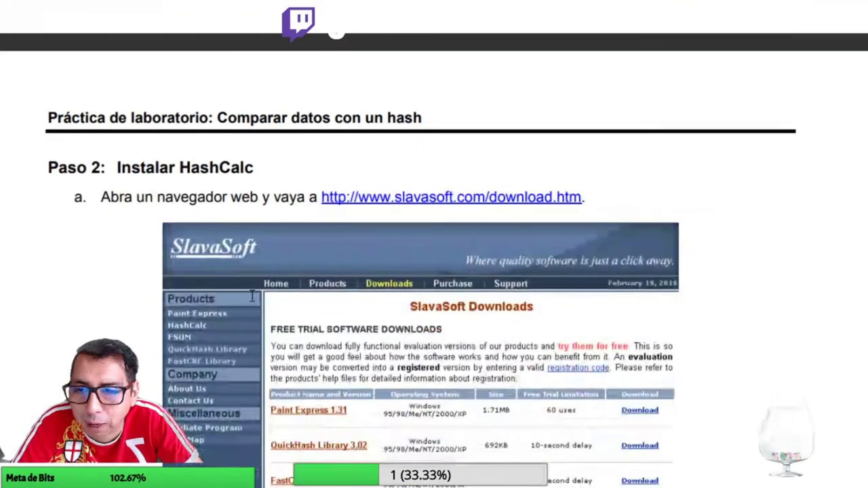
pyautogui.scroll(-3, 252, 295)
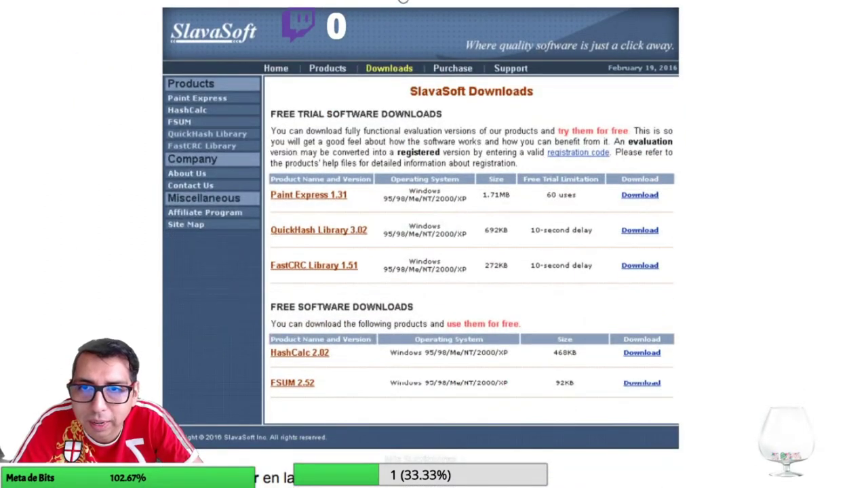
pyautogui.rightClick(399, 3)
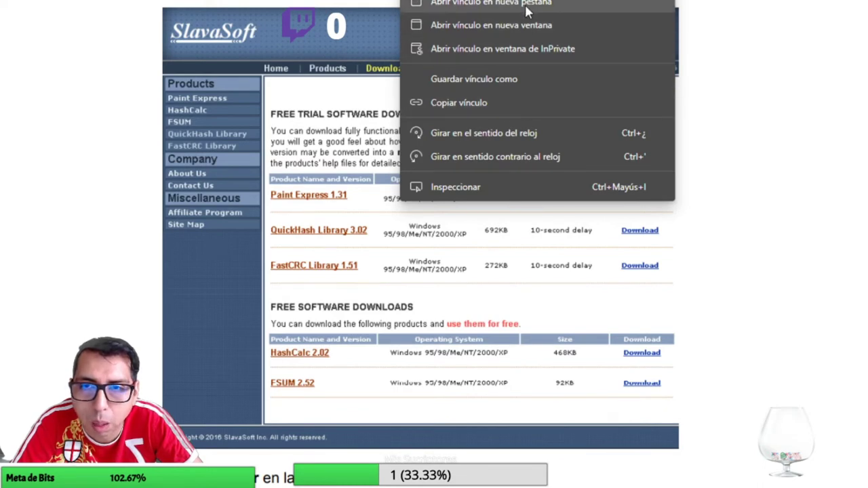
pyautogui.click(528, 25)
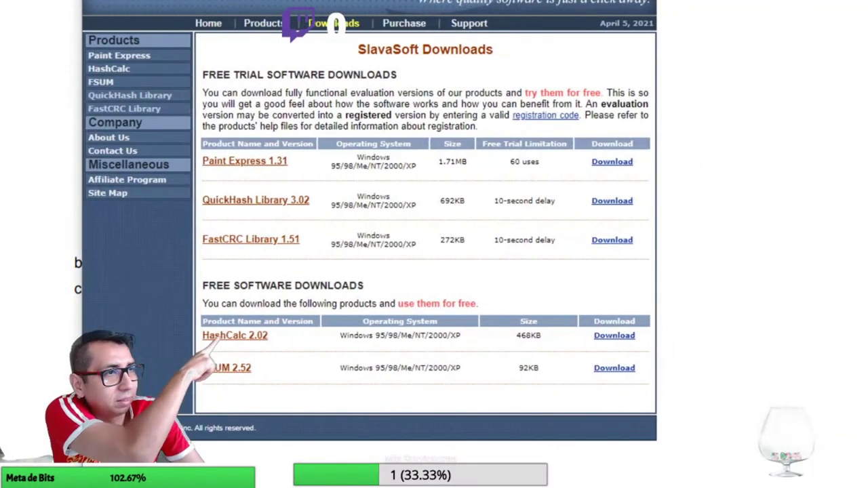
pyautogui.click(224, 336)
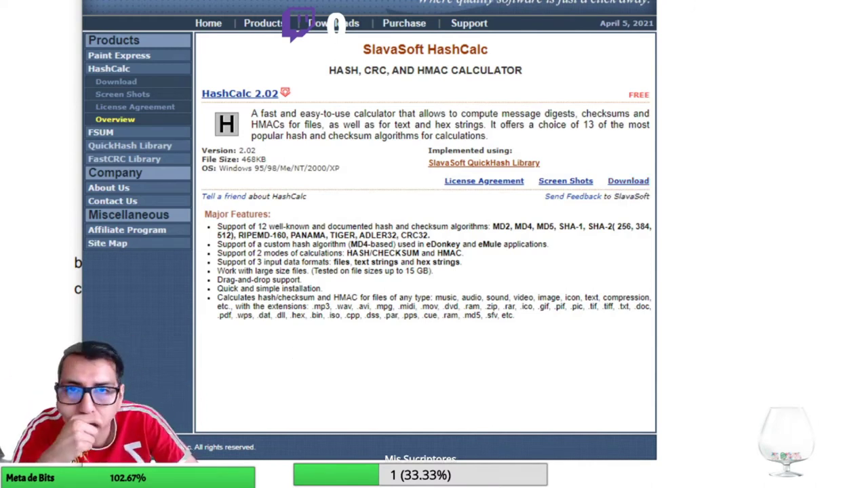
pyautogui.click(799, 6)
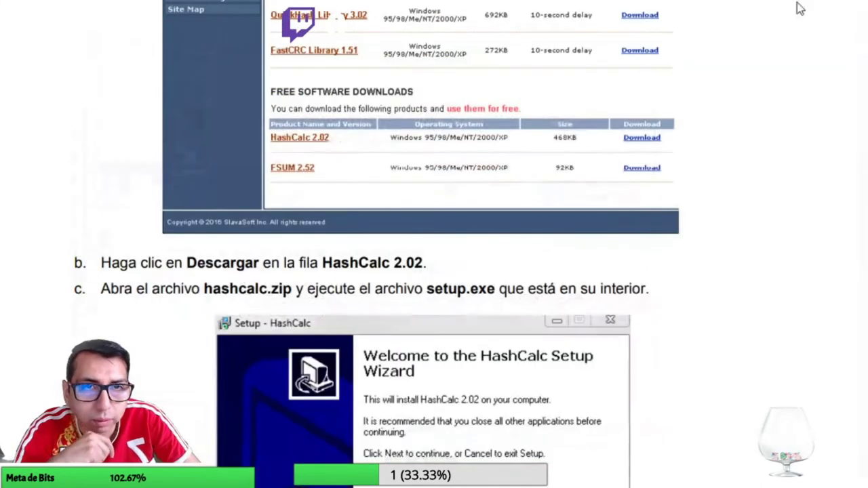
# Run the downloaded HashCalc setup, accept the license agreement, and keep the destination folder C:\Program Files (x86)\HashCalc
pyautogui.hotkey('ctrl', 'j')
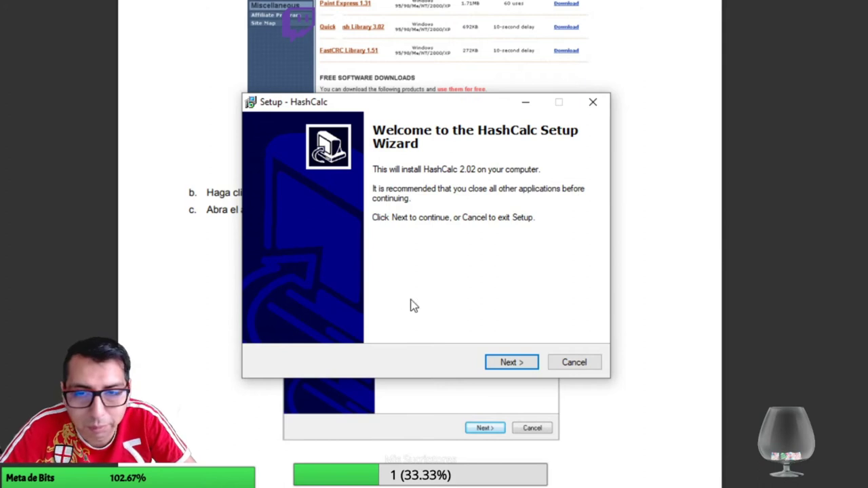
pyautogui.click(517, 365)
pyautogui.click(321, 318)
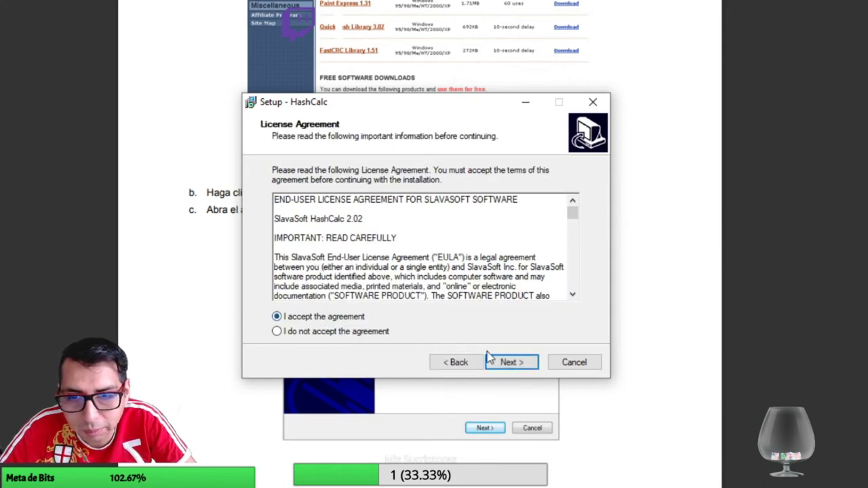
pyautogui.click(509, 364)
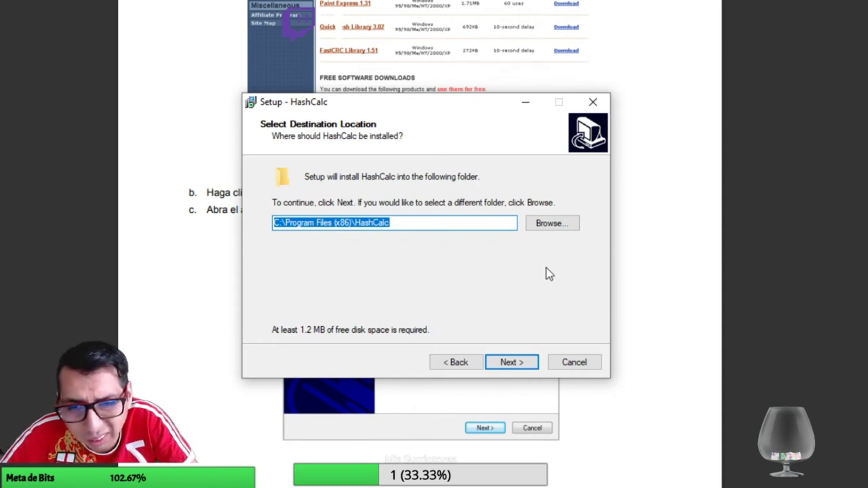
pyautogui.click(531, 362)
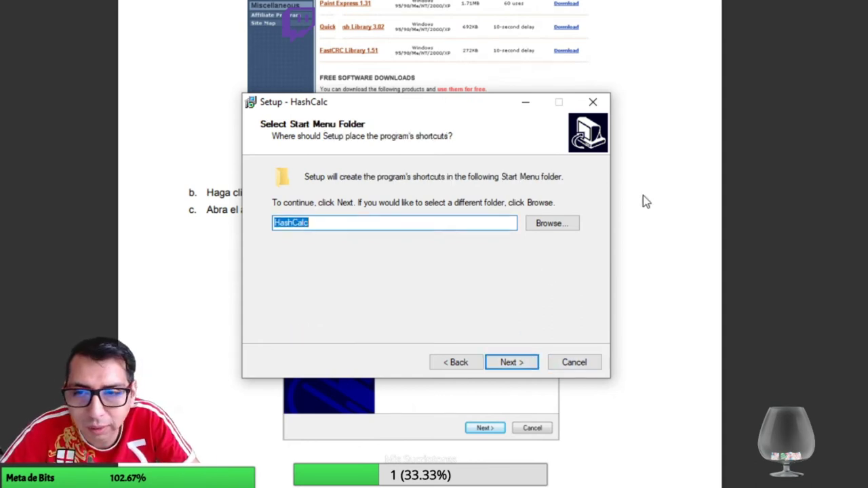
# Keep the HashCalc Start menu folder and desktop icon options, and complete the installation so that HashCalc launches
pyautogui.click(514, 362)
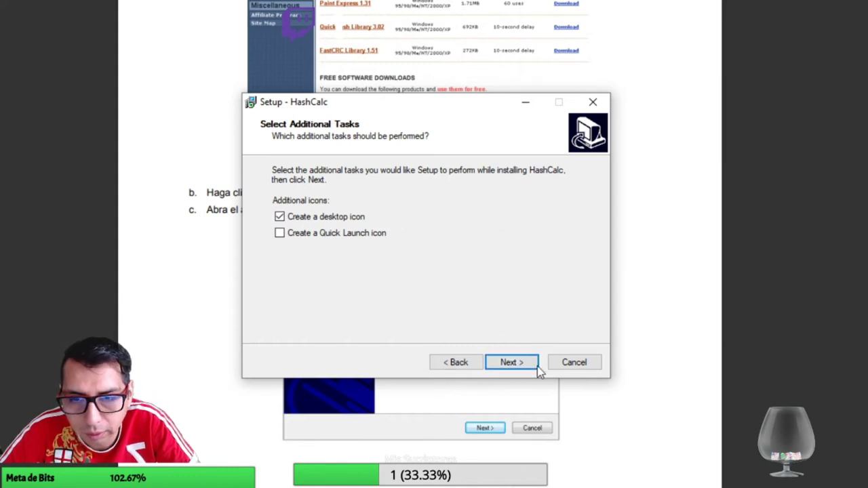
pyautogui.click(537, 366)
pyautogui.click(526, 365)
pyautogui.click(484, 224)
pyautogui.click(512, 362)
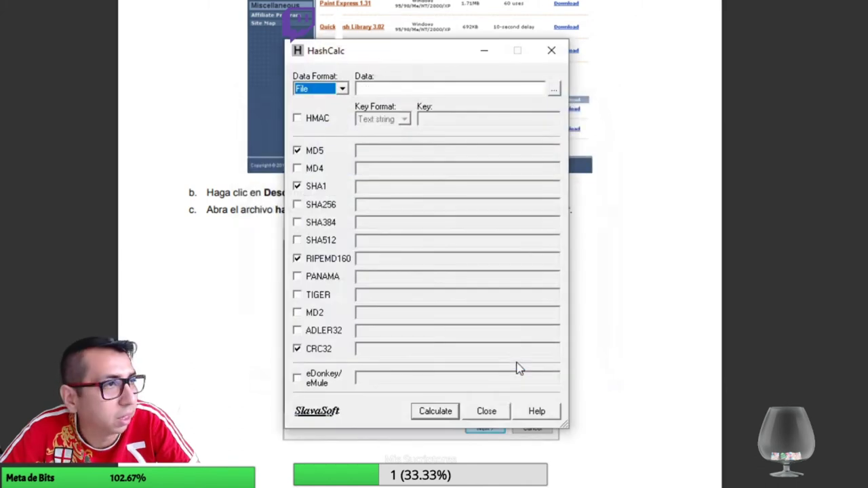
# Place the HashCalc window beside the lab guide and bring the guide to Paso 3, on calculating the file's hash
pyautogui.moveTo(386, 52); pyautogui.dragTo(867, 40)
pyautogui.scroll(-10, 495, 142)
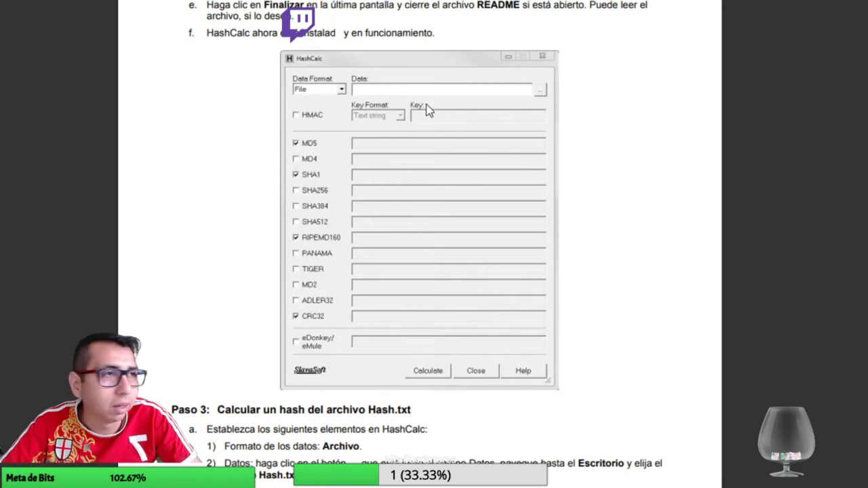
pyautogui.hotkey('alt', 'Tab')
pyautogui.moveTo(846, 6); pyautogui.dragTo(696, 36)
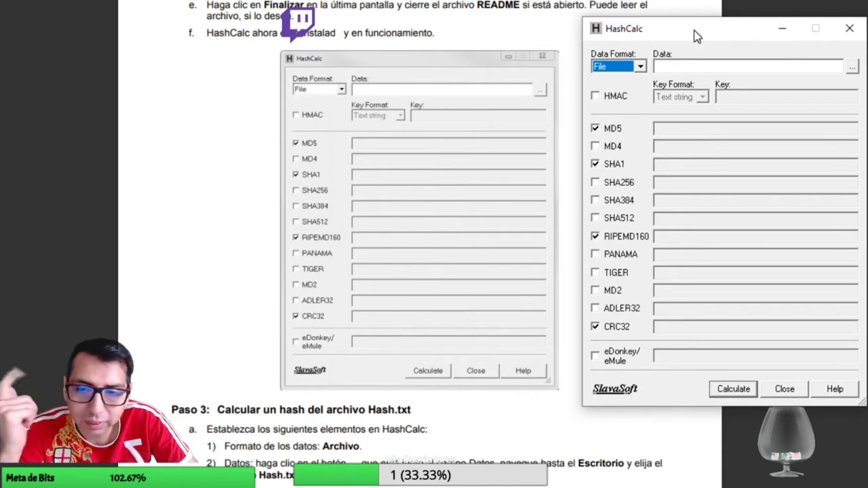
pyautogui.scroll(-3, 343, 309)
pyautogui.scroll(-2, 342, 308)
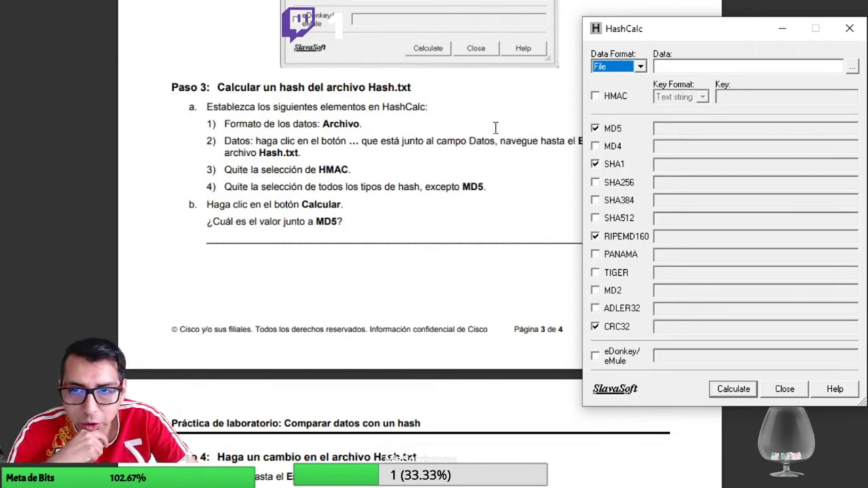
# Set the data format to File and load Test.txt from the personal Documents folder on drive F
pyautogui.click(638, 67)
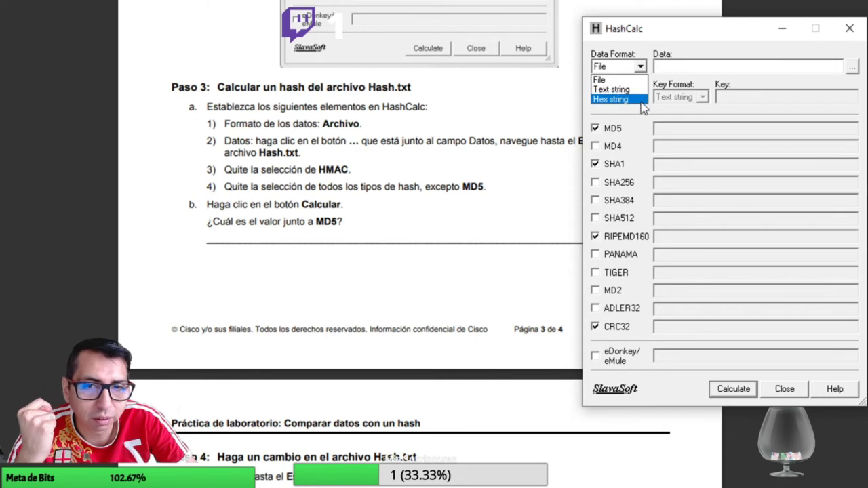
pyautogui.click(634, 80)
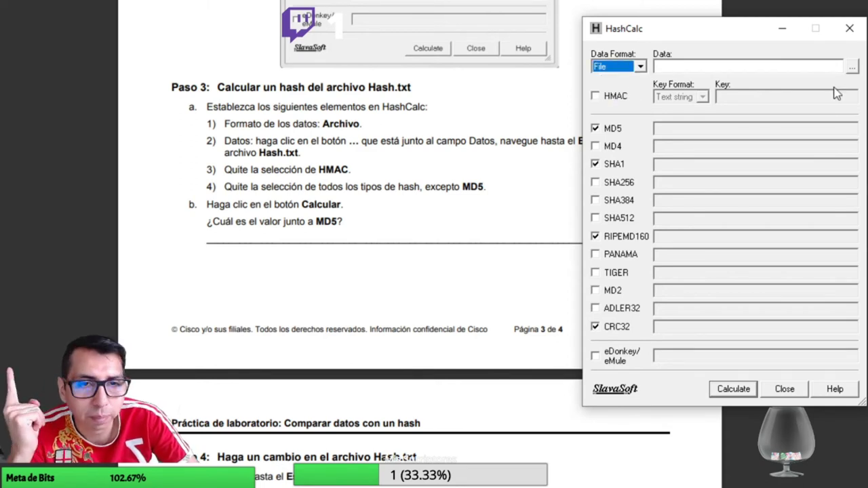
pyautogui.click(851, 67)
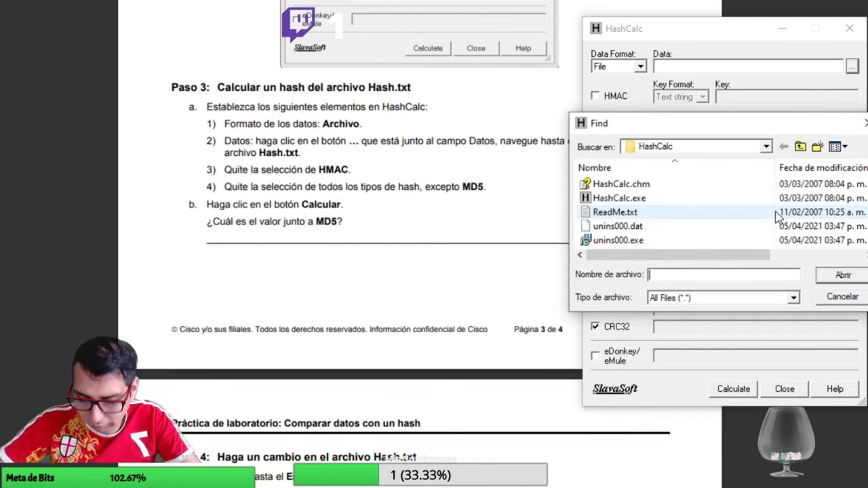
pyautogui.write('f:\\')
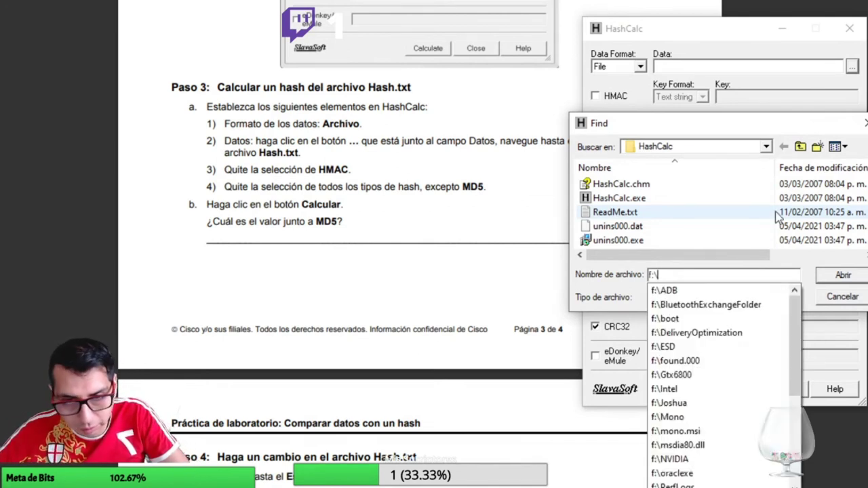
pyautogui.write('jos')
pyautogui.press('Down')
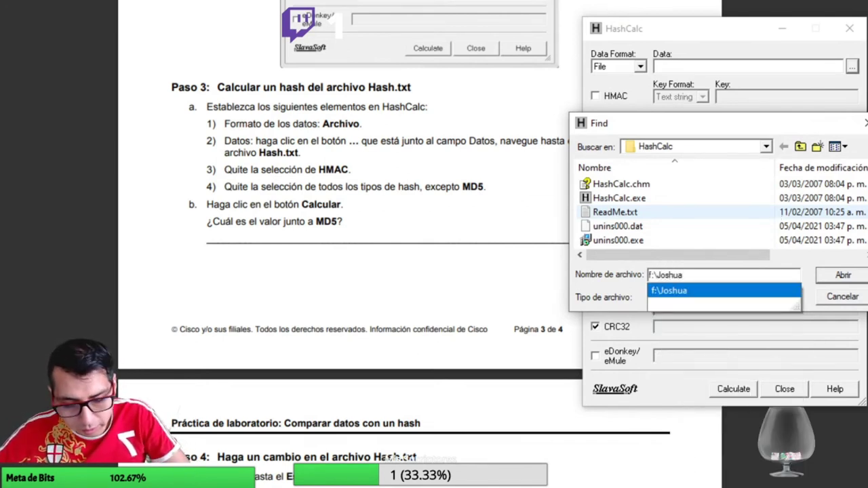
pyautogui.write('\\')
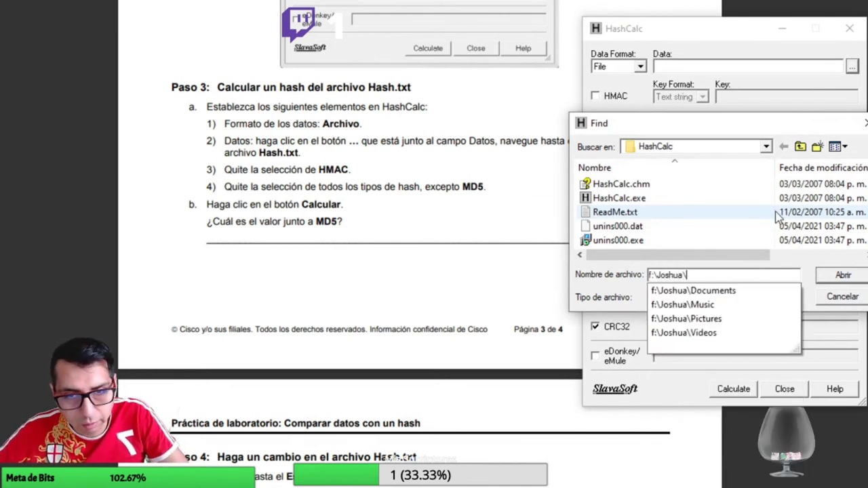
pyautogui.click(741, 291)
pyautogui.click(841, 277)
pyautogui.scroll(-2, 638, 222)
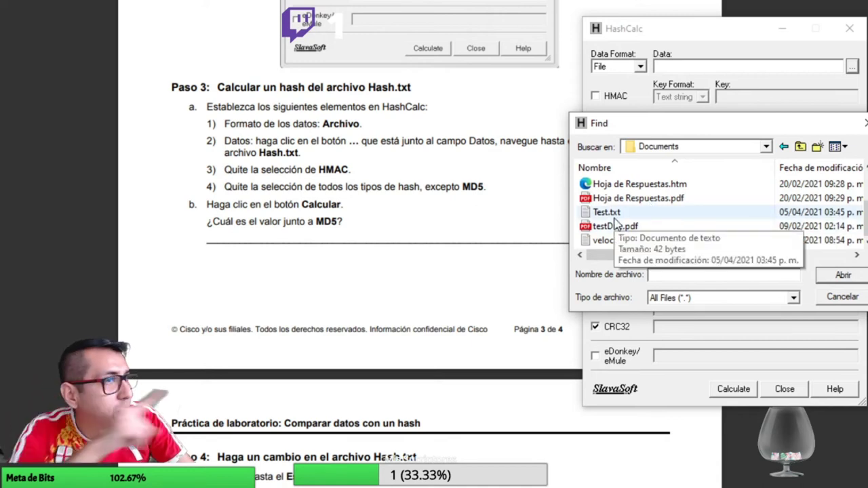
pyautogui.click(615, 216)
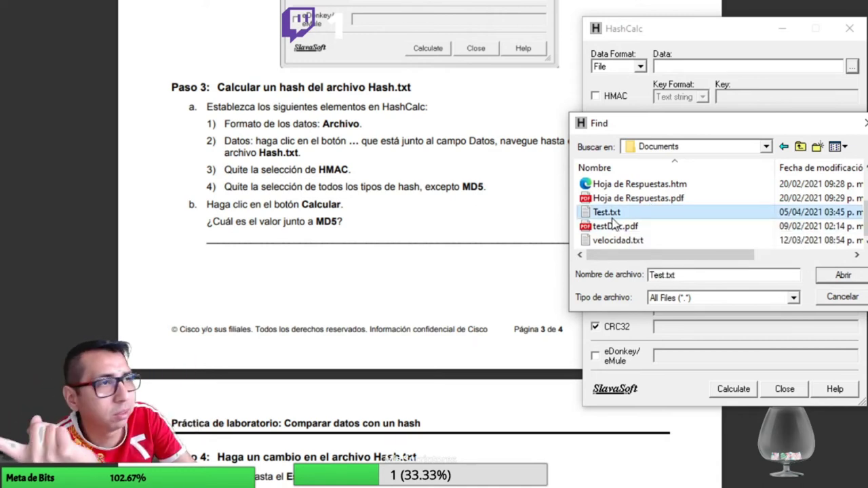
pyautogui.click(841, 275)
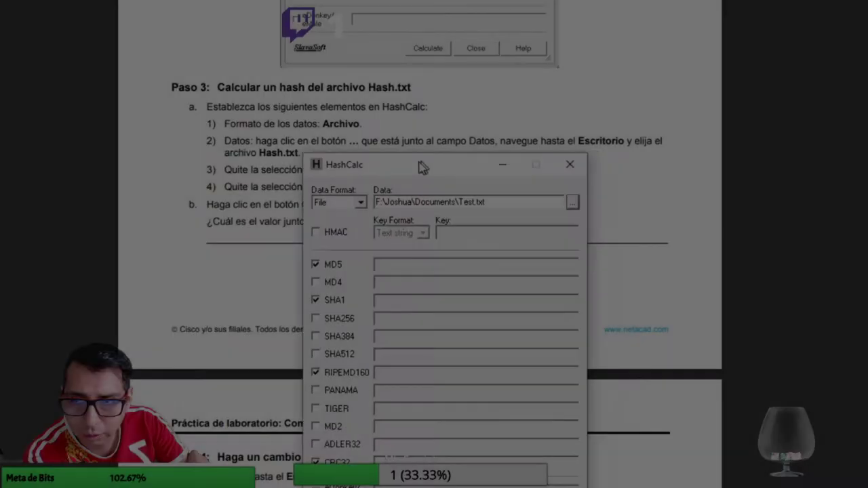
# Deselect SHA1, RIPEMD160 and CRC32, leaving only MD5, and calculate the hash of Test.txt
pyautogui.moveTo(421, 166); pyautogui.dragTo(651, 18)
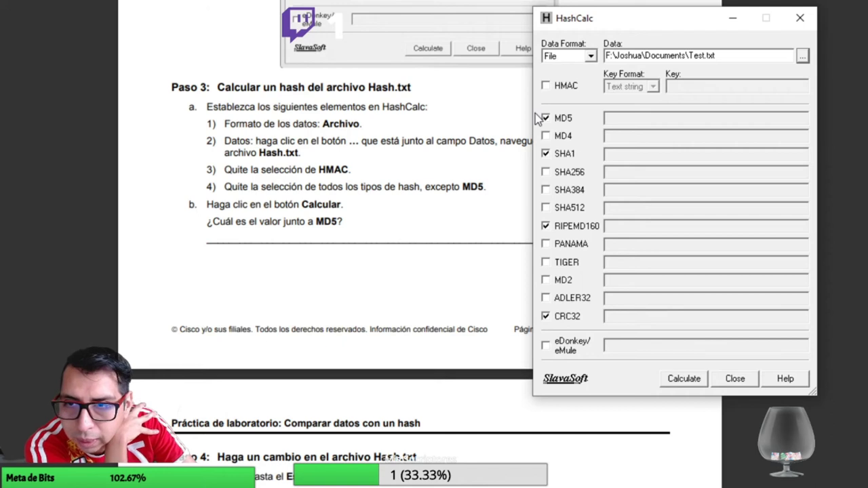
pyautogui.click(546, 154)
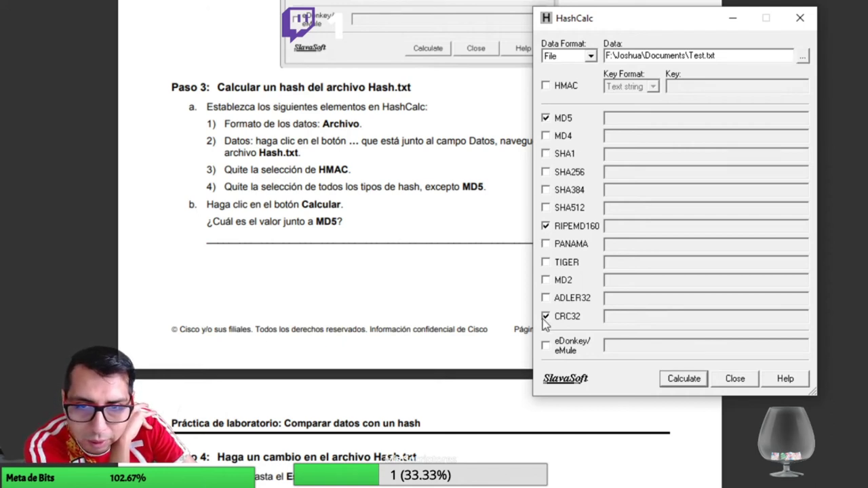
pyautogui.click(546, 226)
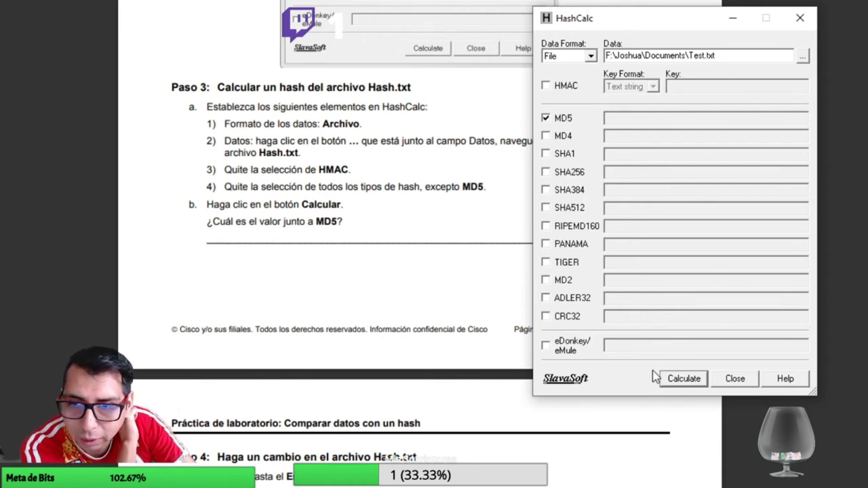
pyautogui.click(687, 383)
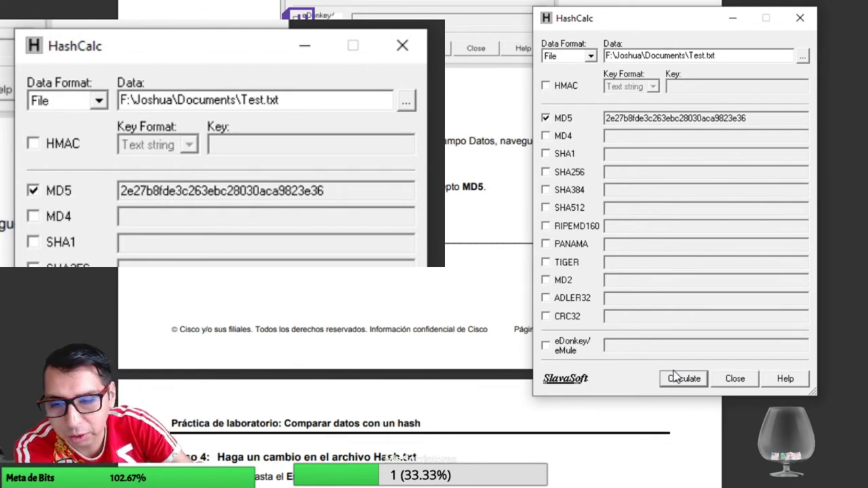
# Switch to Notepad, save Test.txt with a space added after its last line, and recalculate its MD5 hash in HashCalc
pyautogui.hotkey('alt', 'Tab')
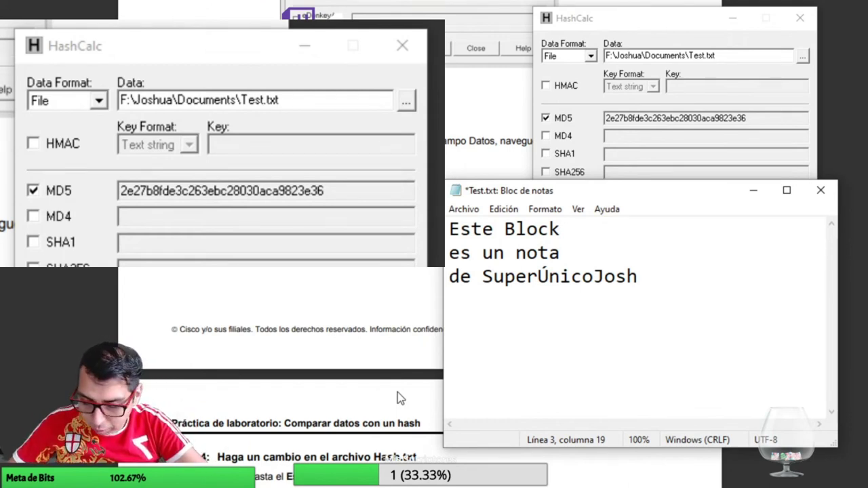
pyautogui.hotkey('ctrl', 'g')
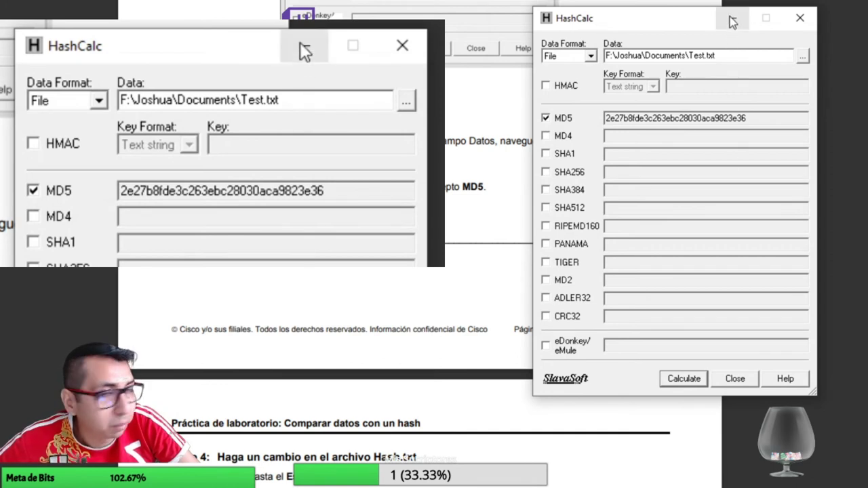
pyautogui.click(675, 386)
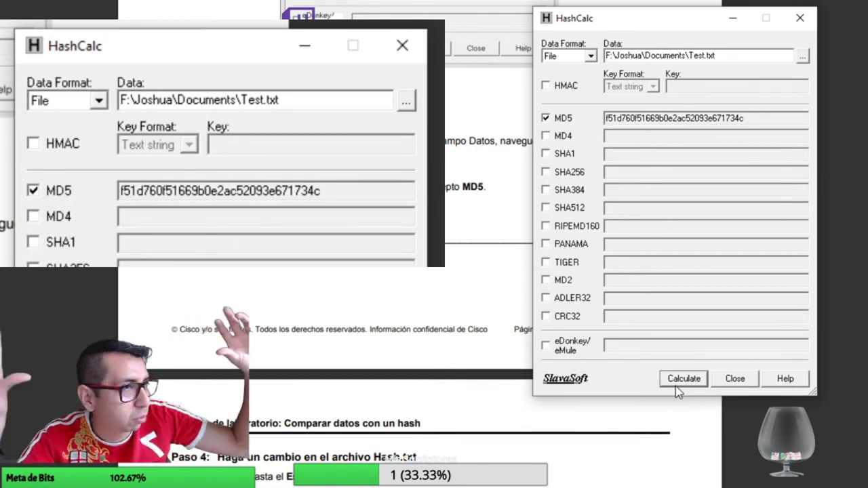
pyautogui.click(684, 378)
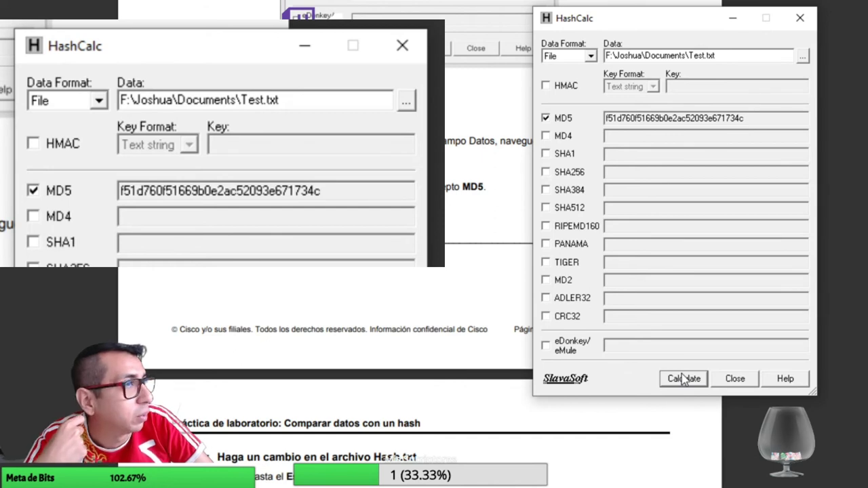
pyautogui.click(683, 378)
pyautogui.click(683, 382)
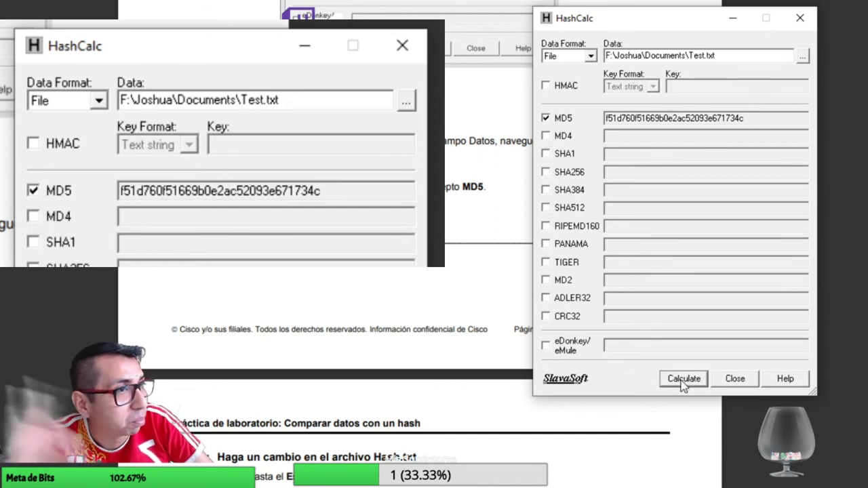
# Switch to Notepad, save Test.txt with a space added after "Este Block" on the first line, and recalculate its MD5 hash in HashCalc
pyautogui.click(683, 380)
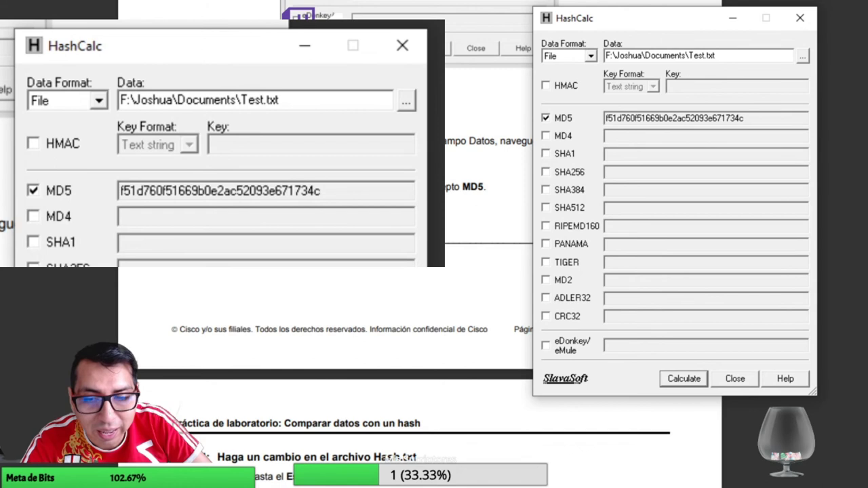
pyautogui.hotkey('alt', 'Tab')
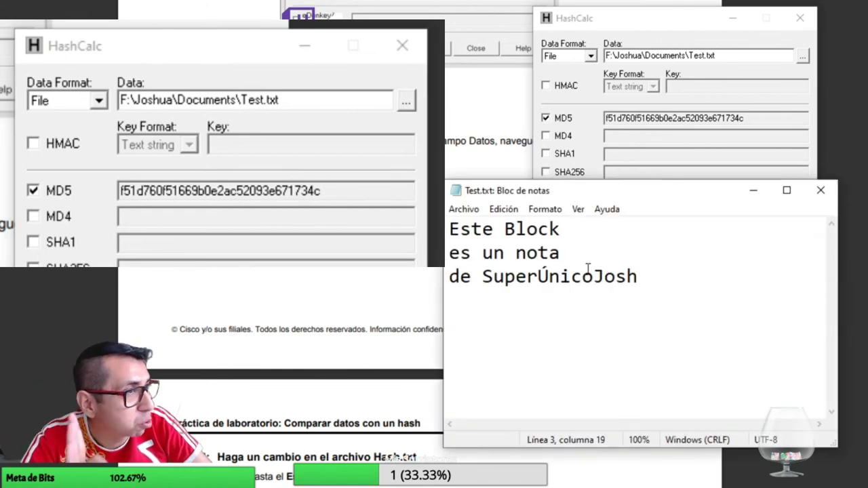
pyautogui.click(568, 234)
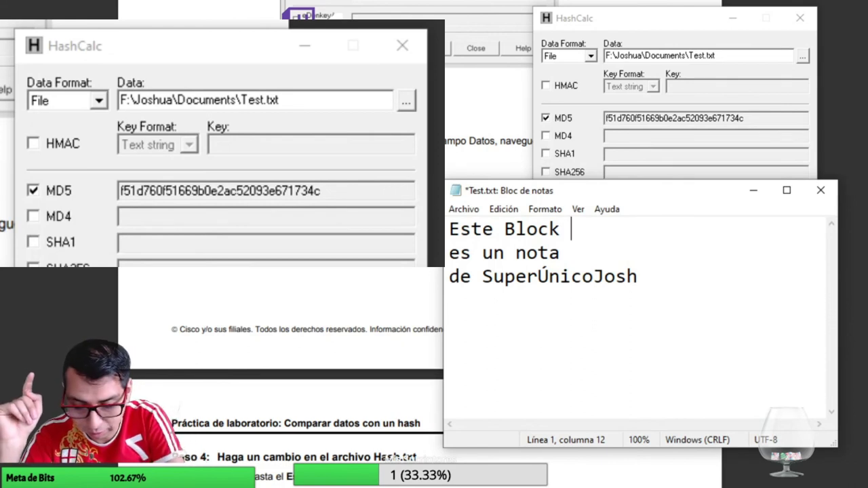
pyautogui.hotkey('ctrl', 's')
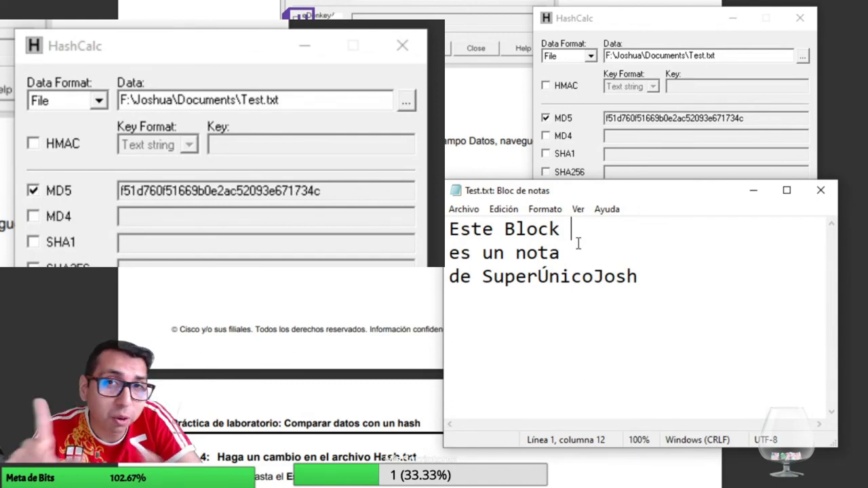
pyautogui.click(682, 27)
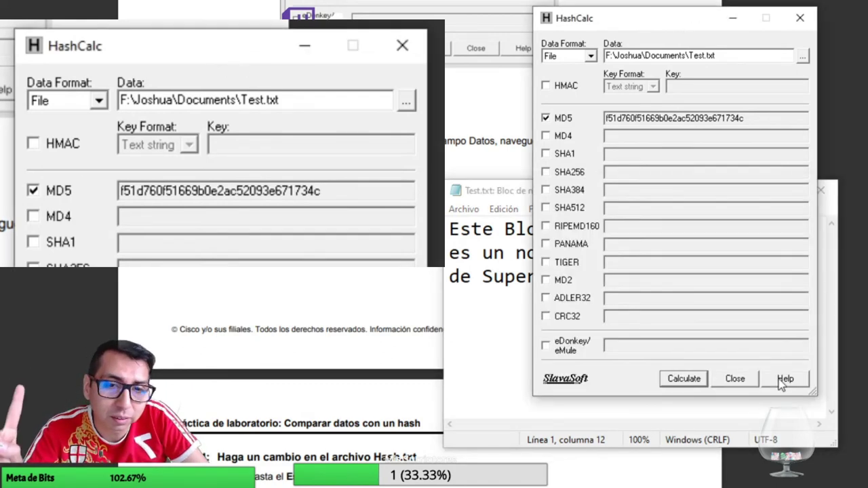
pyautogui.click(684, 380)
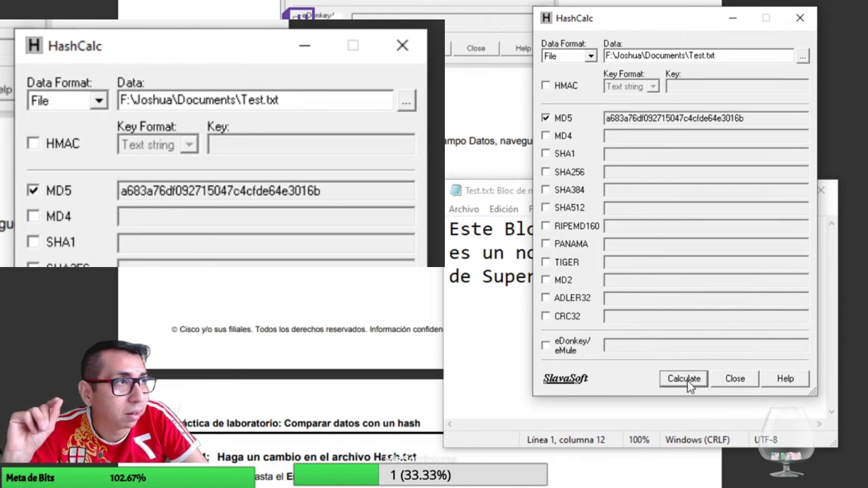
pyautogui.click(690, 383)
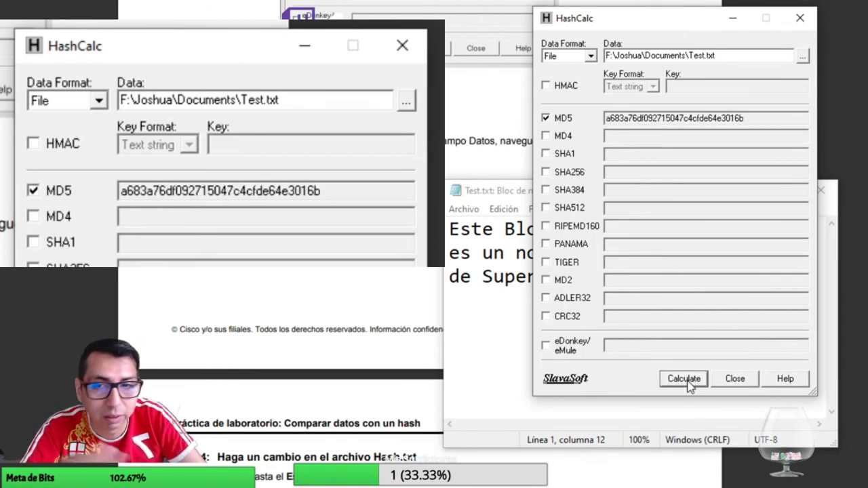
# Following Paso 5 of the lab guide, select all hash types from MD4 through CRC32 alongside MD5 and calculate the hashes of Test.txt
pyautogui.scroll(-5, 331, 369)
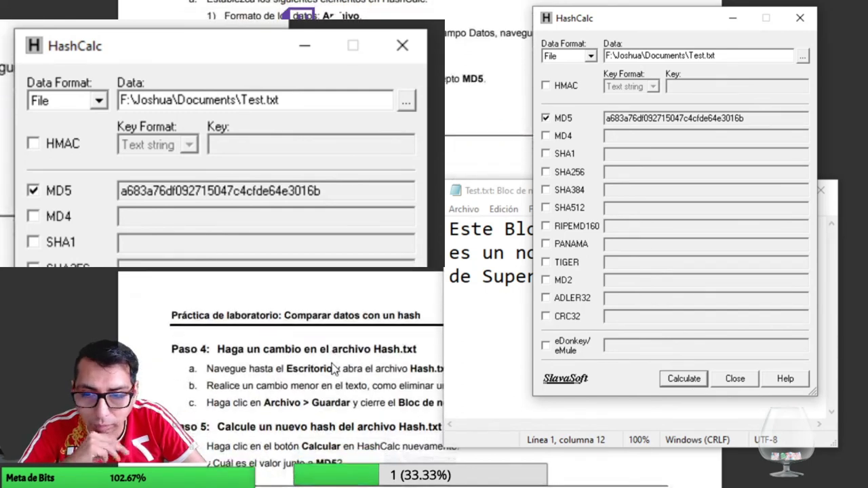
pyautogui.scroll(-3, 332, 368)
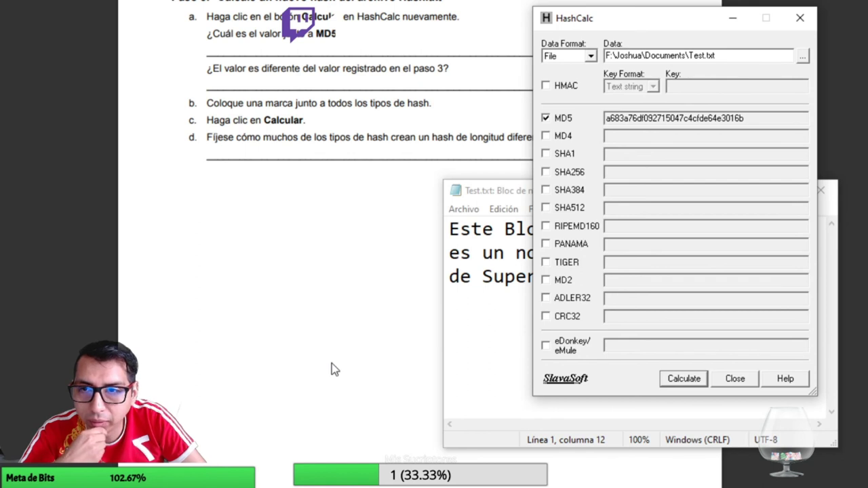
pyautogui.click(546, 135)
pyautogui.click(546, 154)
pyautogui.click(547, 172)
pyautogui.click(546, 190)
pyautogui.click(546, 208)
pyautogui.click(546, 226)
pyautogui.click(546, 244)
pyautogui.click(546, 262)
pyautogui.click(546, 280)
pyautogui.click(546, 298)
pyautogui.click(546, 316)
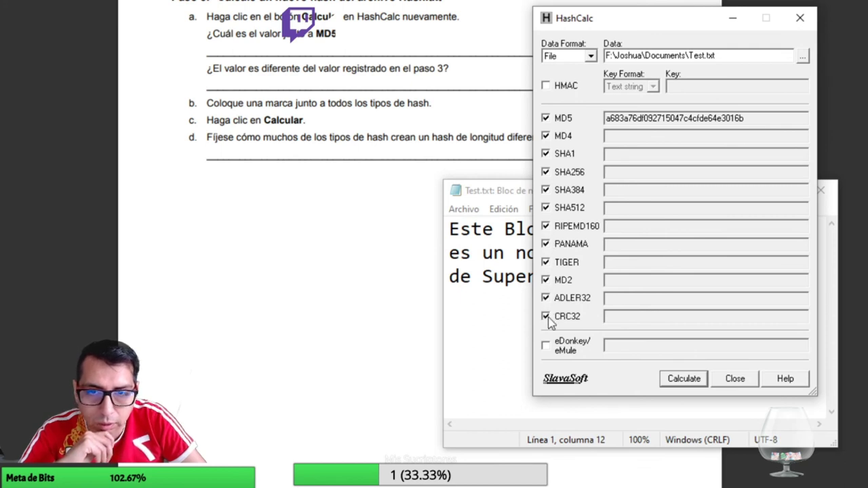
pyautogui.click(684, 380)
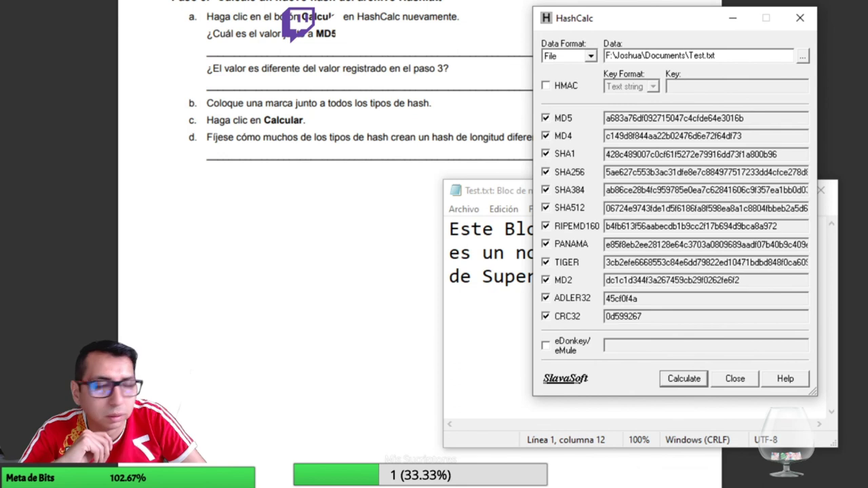